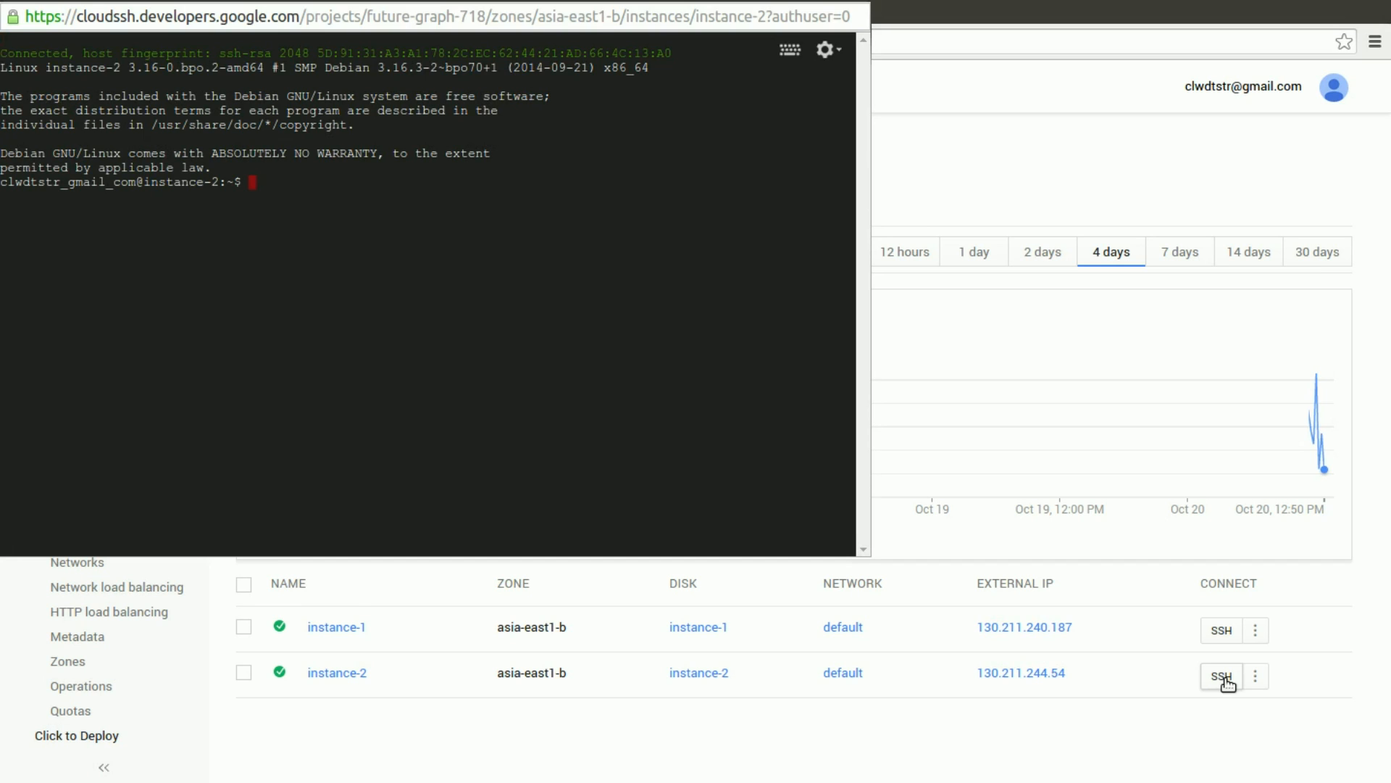
Step: Update the package lists and install apache2 with "sudo apt-get update && sudo apt-get install apache2"
{"action": "type", "text": "sudo ap"}
{"action": "type", "text": "t-get"}
{"action": "type", "text": " udpate"}
{"action": "key", "text": "BackSpace"}
{"action": "key", "text": "BackSpace"}
{"action": "key", "text": "BackSpace"}
{"action": "key", "text": "BackSpace"}
{"action": "key", "text": "BackSpace"}
{"action": "type", "text": "pdate"}
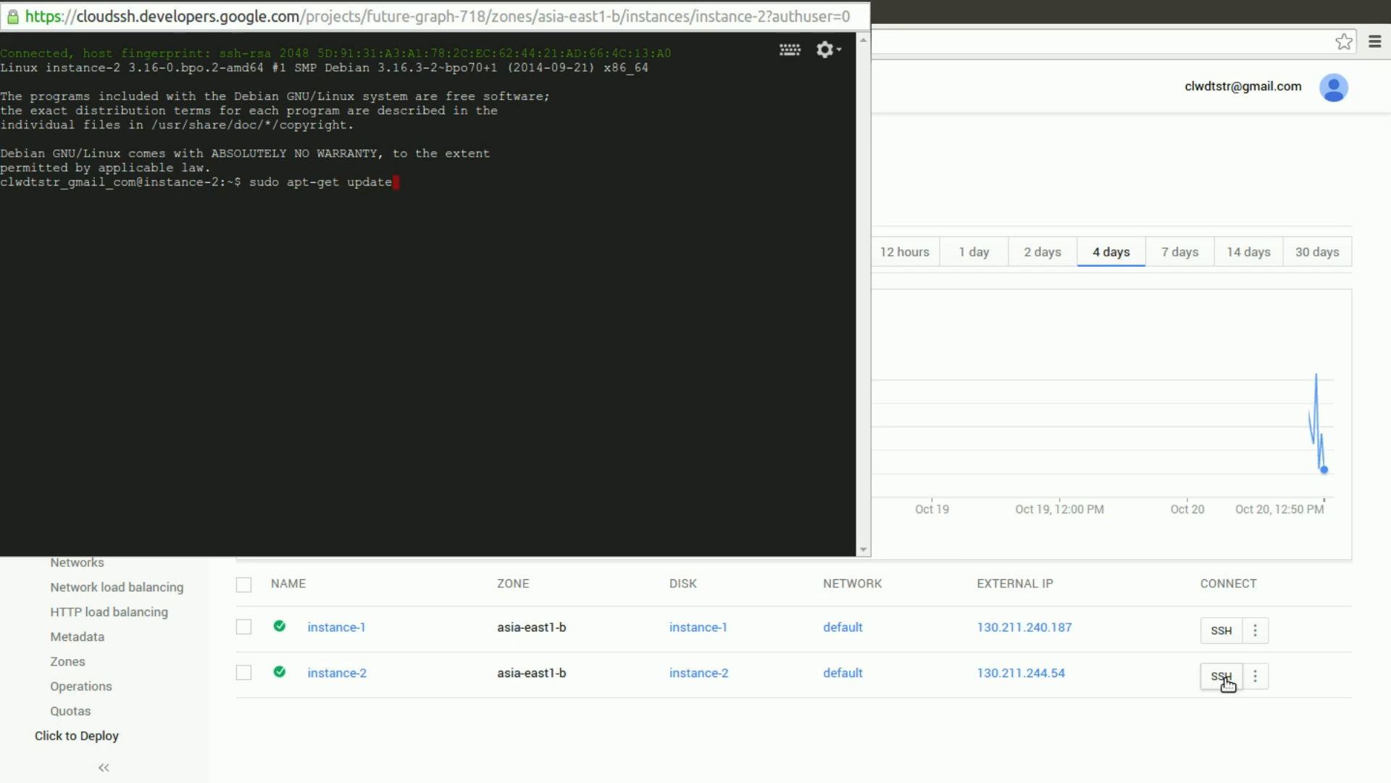
{"action": "type", "text": " && sudo apt-get install appa"}
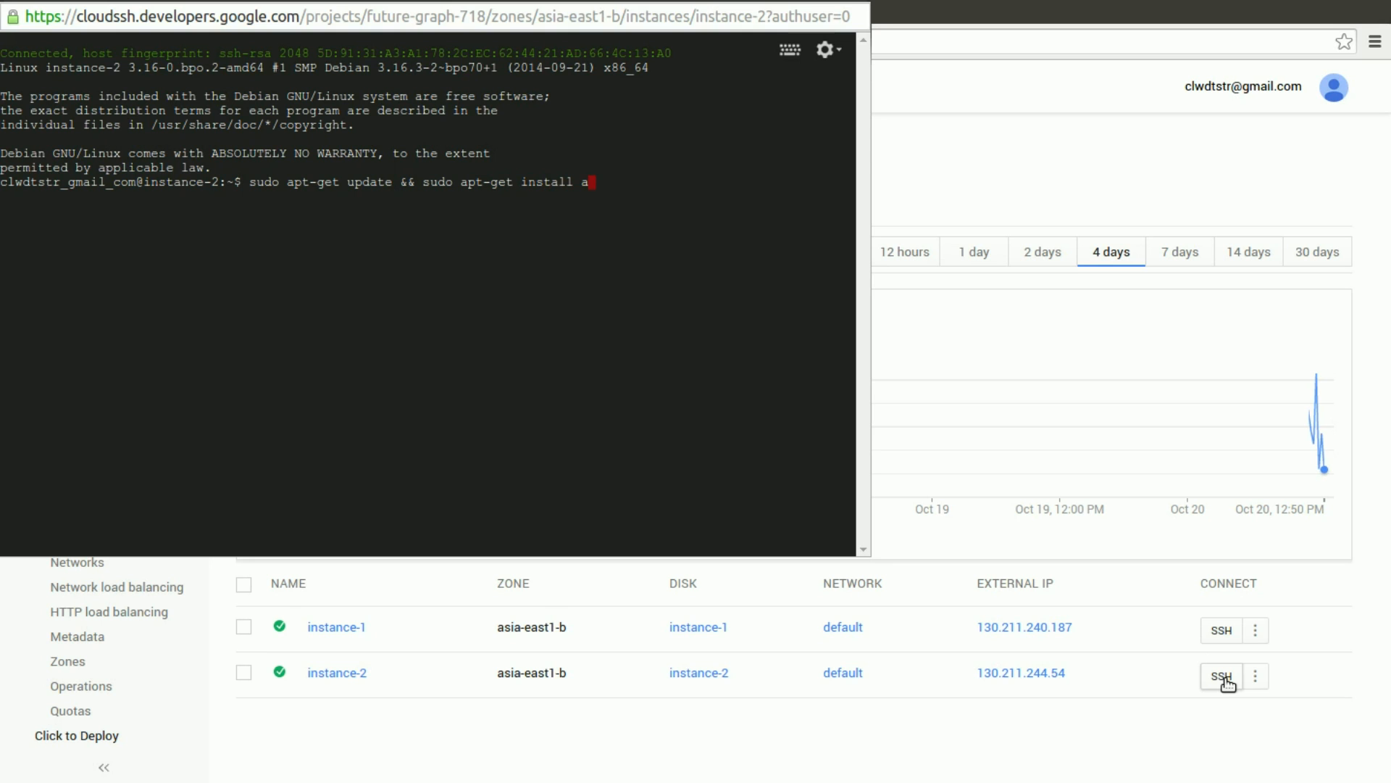
{"action": "key", "text": "BackSpace"}
{"action": "key", "text": "BackSpace"}
{"action": "type", "text": "ache2"}
{"action": "key", "text": "Return"}
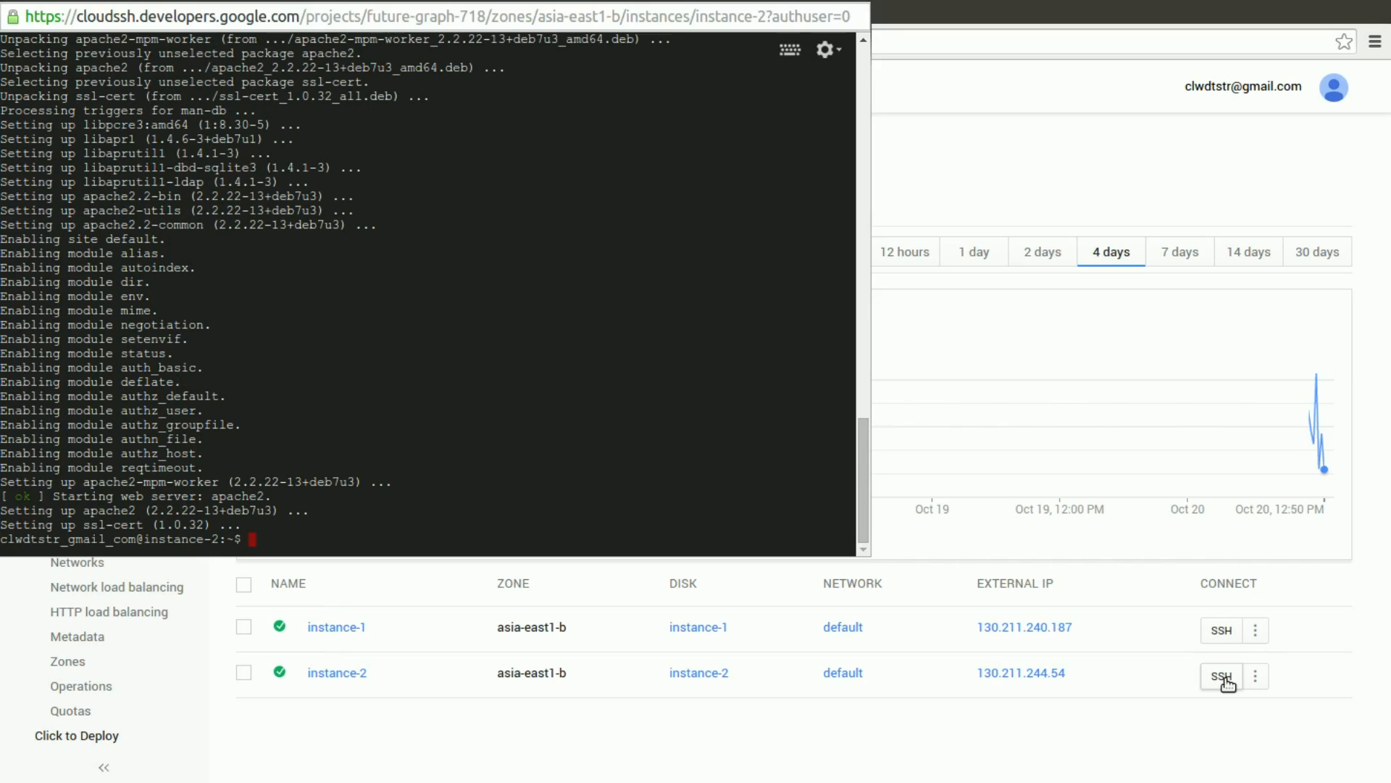
Step: Change to the /var/www directory and list its contents
{"action": "type", "text": "cd /var/www"}
{"action": "key", "text": "Return"}
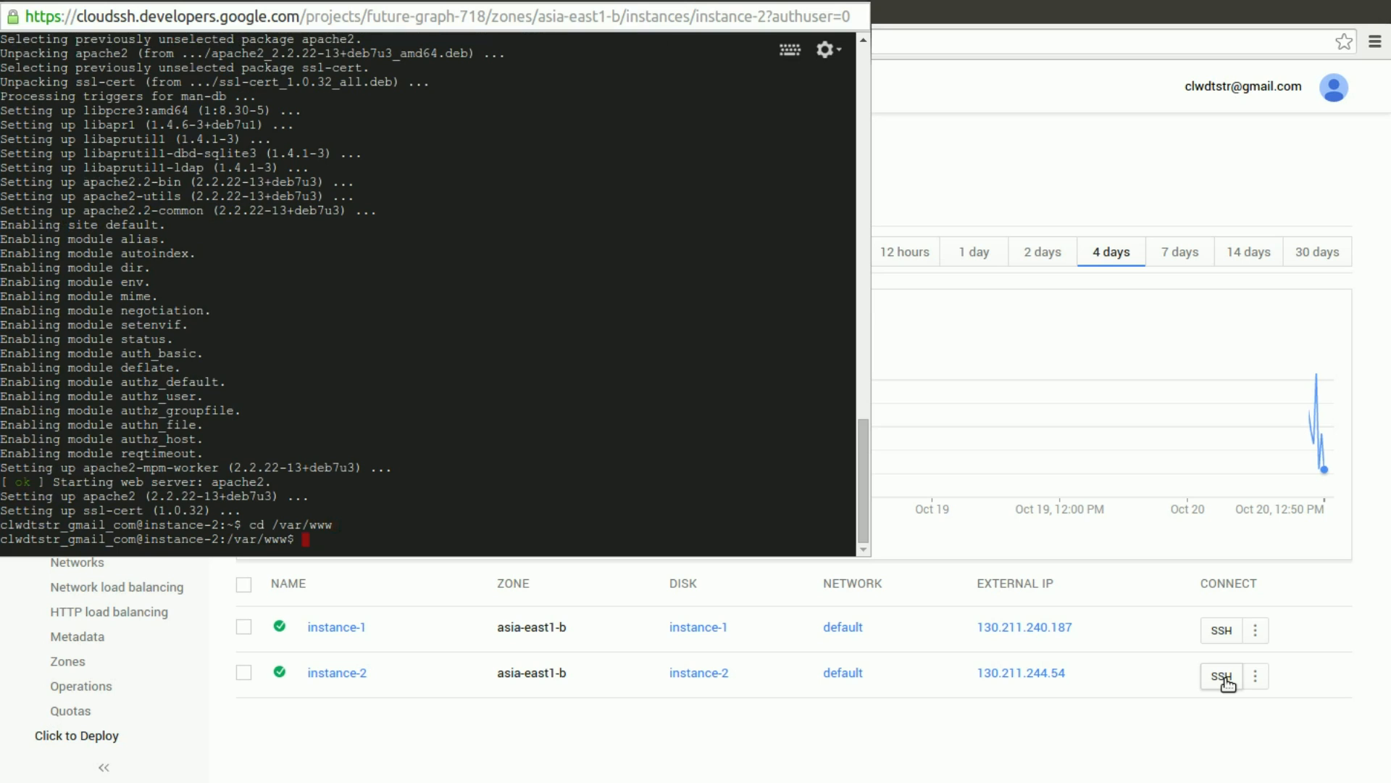
{"action": "type", "text": "ls"}
{"action": "key", "text": "Return"}
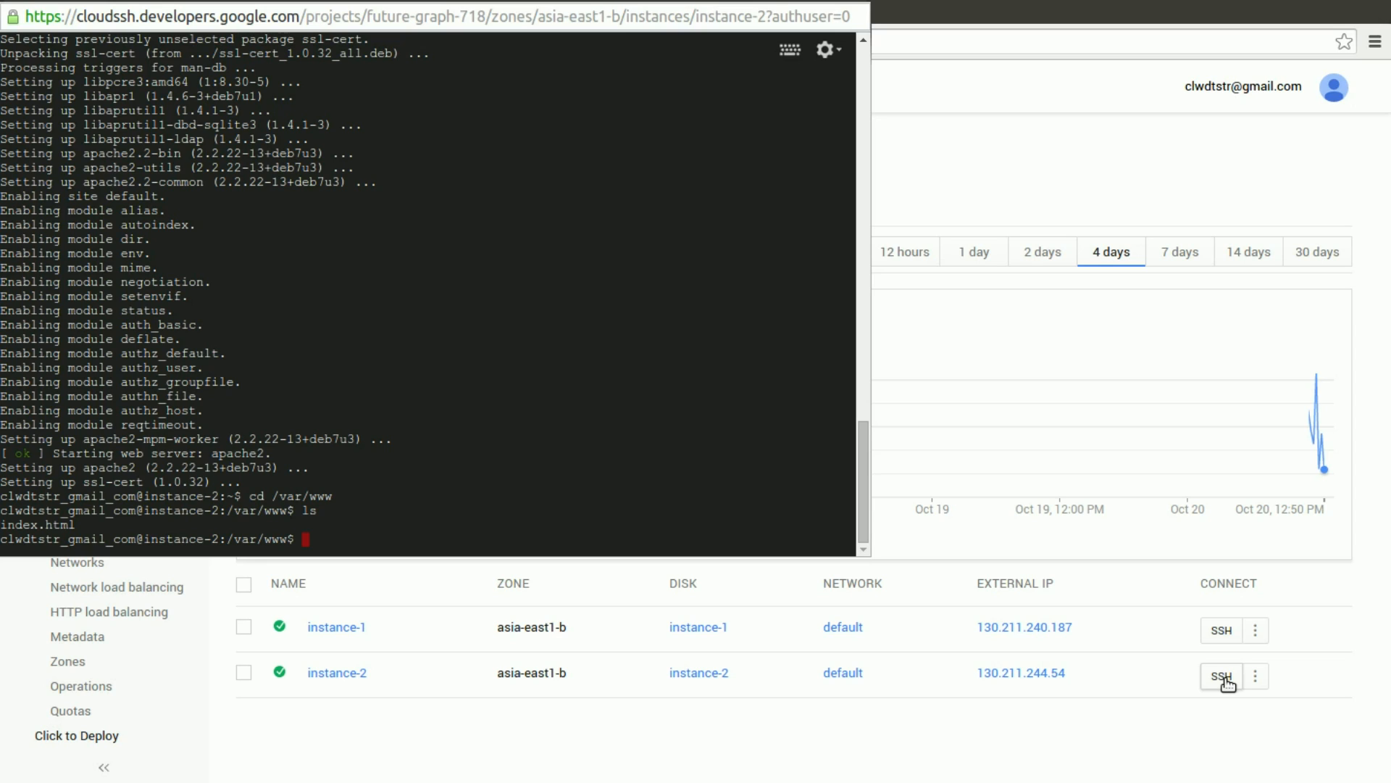
Step: Open index.html for editing in nano with sudo
{"action": "type", "text": "sudo nano inde"}
{"action": "key", "text": "Tab"}
{"action": "key", "text": "Return"}
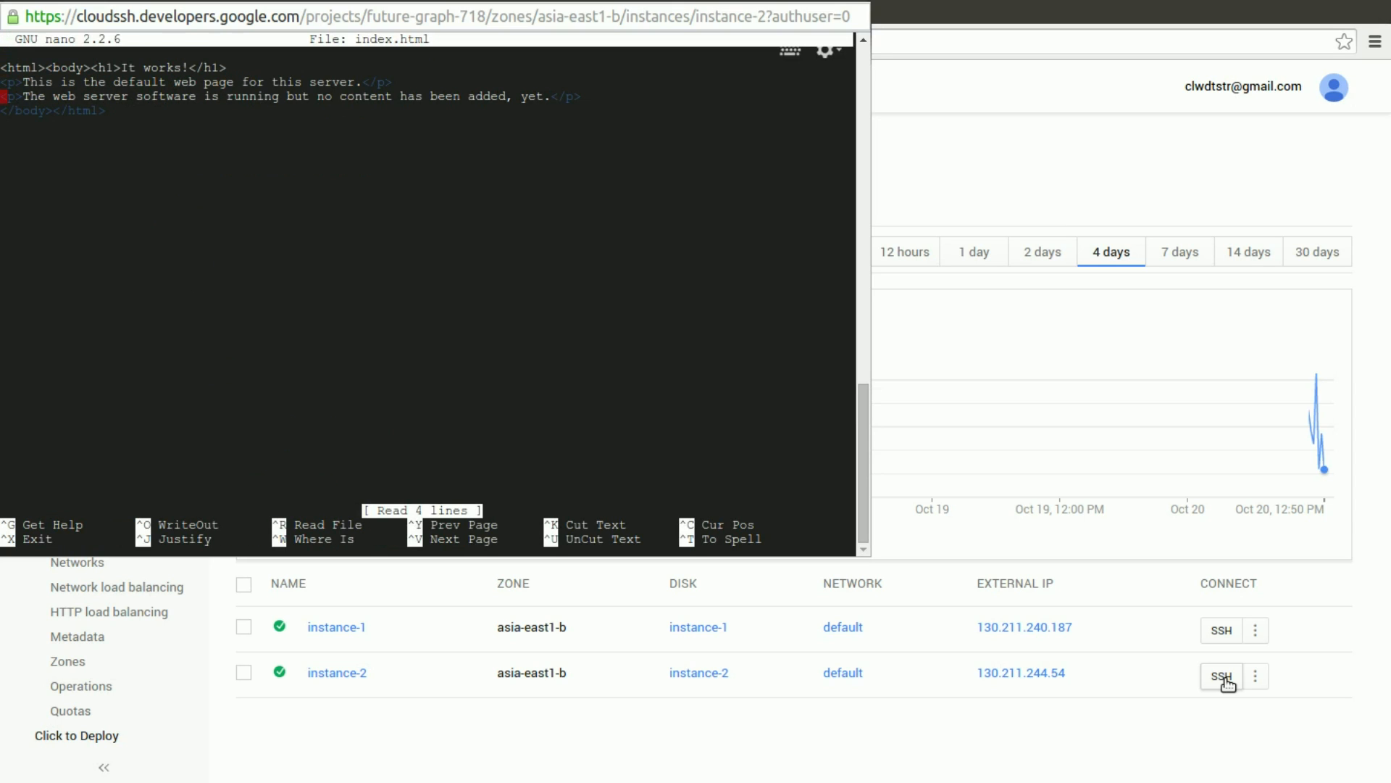
Step: Replace the first paragraph's wording with "Welcome to Instance2", leaving the paragraph tags and the final period in place
{"action": "key", "text": "Right"}
{"action": "key", "text": "Right"}
{"action": "key", "text": "Right"}
{"action": "key", "text": "Left"}
{"action": "key", "text": "Delete"}
{"action": "key", "text": "Delete"}
{"action": "key", "text": "Delete"}
{"action": "key", "text": "Delete"}
{"action": "key", "text": "Delete"}
{"action": "key", "text": "Delete"}
{"action": "key", "text": "Delete"}
{"action": "key", "text": "Delete"}
{"action": "key", "text": "Delete"}
{"action": "key", "text": "Delete"}
{"action": "key", "text": "Delete"}
{"action": "key", "text": "Delete"}
{"action": "key", "text": "Delete"}
{"action": "key", "text": "Delete"}
{"action": "key", "text": "Delete"}
{"action": "key", "text": "Delete"}
{"action": "key", "text": "Delete"}
{"action": "key", "text": "Delete"}
{"action": "key", "text": "Delete"}
{"action": "key", "text": "Delete"}
{"action": "key", "text": "Delete"}
{"action": "key", "text": "Delete"}
{"action": "key", "text": "Delete"}
{"action": "key", "text": "Delete"}
{"action": "key", "text": "Delete"}
{"action": "key", "text": "Delete"}
{"action": "key", "text": "Delete"}
{"action": "key", "text": "Delete"}
{"action": "key", "text": "Delete"}
{"action": "key", "text": "Delete"}
{"action": "key", "text": "Delete"}
{"action": "key", "text": "Delete"}
{"action": "key", "text": "Delete"}
{"action": "key", "text": "Delete"}
{"action": "key", "text": "Delete"}
{"action": "key", "text": "Delete"}
{"action": "key", "text": "Delete"}
{"action": "key", "text": "Delete"}
{"action": "key", "text": "Delete"}
{"action": "key", "text": "Delete"}
{"action": "key", "text": "Delete"}
{"action": "key", "text": "Delete"}
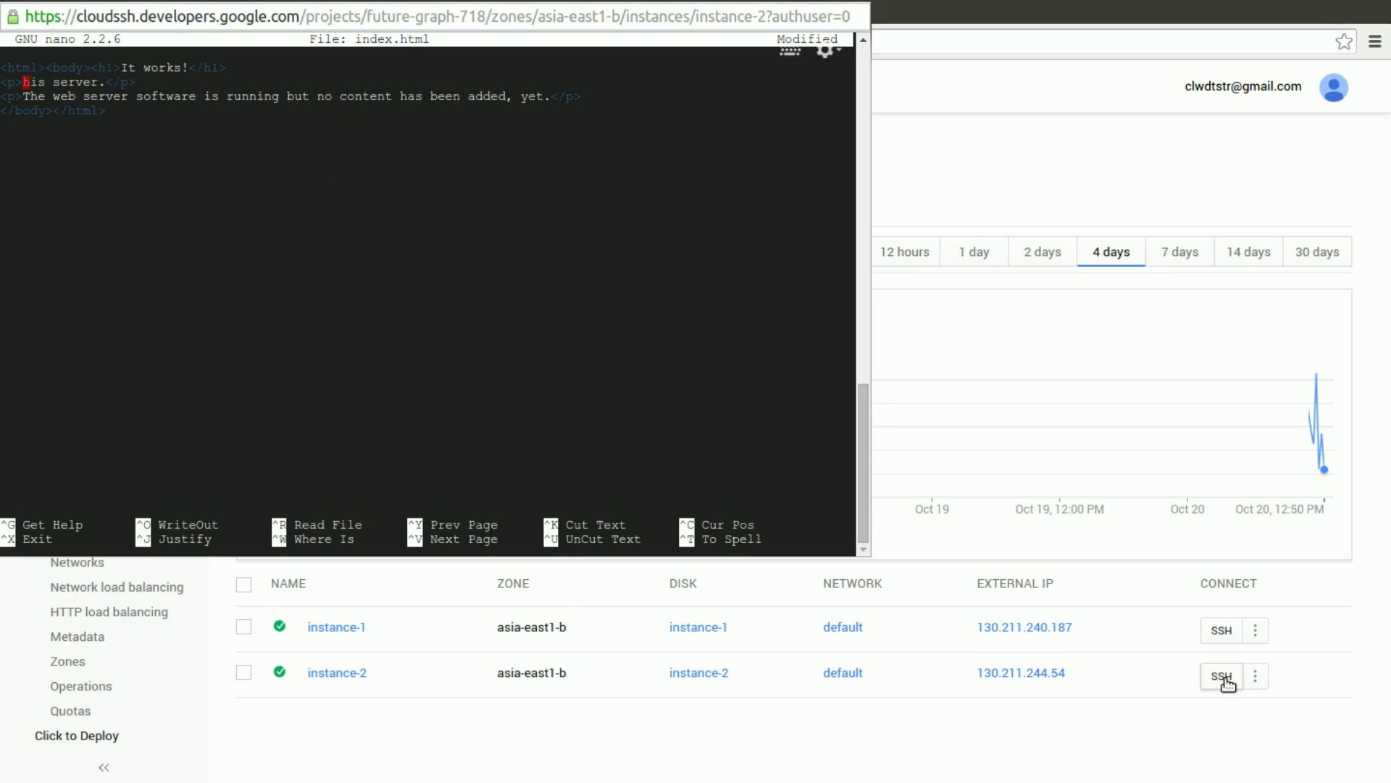
{"action": "key", "text": "Delete"}
{"action": "key", "text": "Delete"}
{"action": "type", "text": "Se"}
{"action": "key", "text": "BackSpace"}
{"action": "type", "text": "Welcome to Instance2"}
Step: Delete the second paragraph line, then save index.html and exit nano
{"action": "key", "text": "Down"}
{"action": "key", "text": "ctrl+k"}
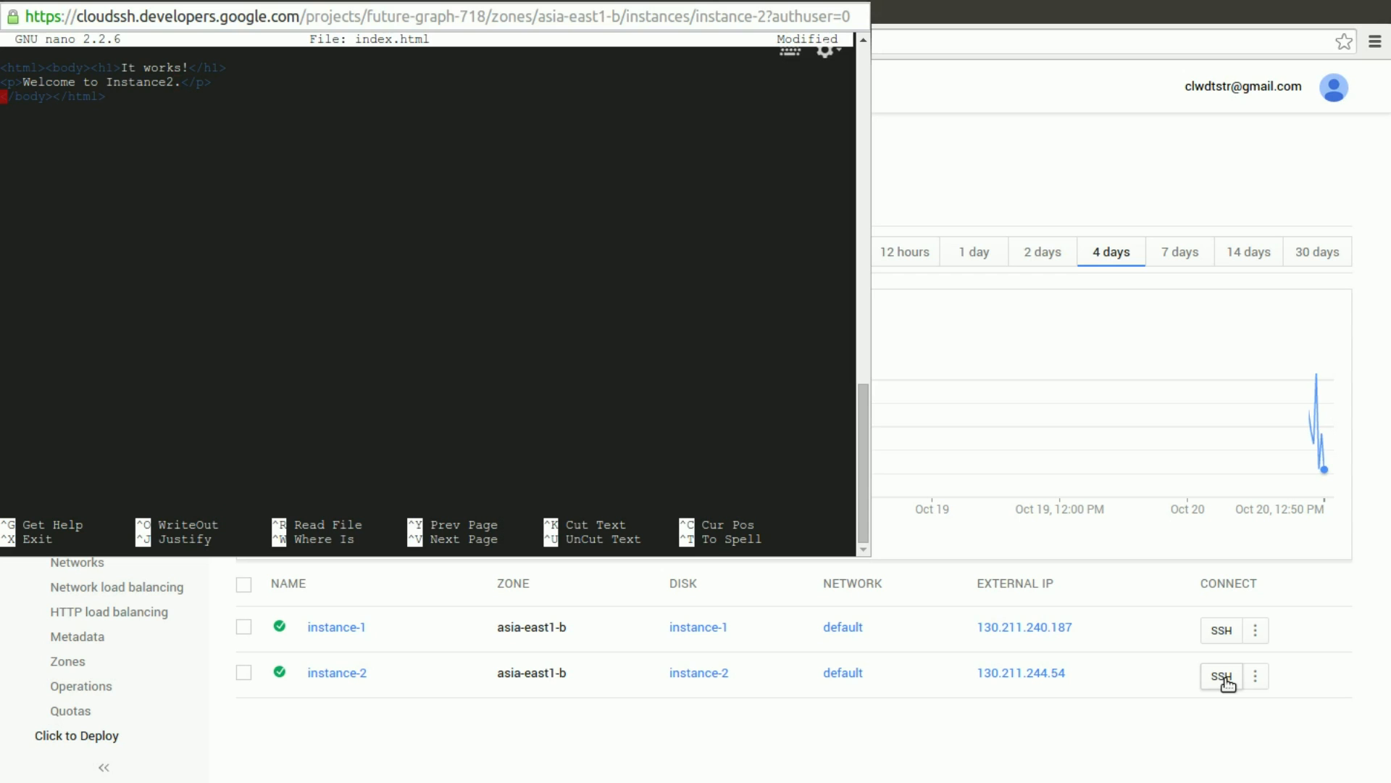
{"action": "key", "text": "ctrl+x"}
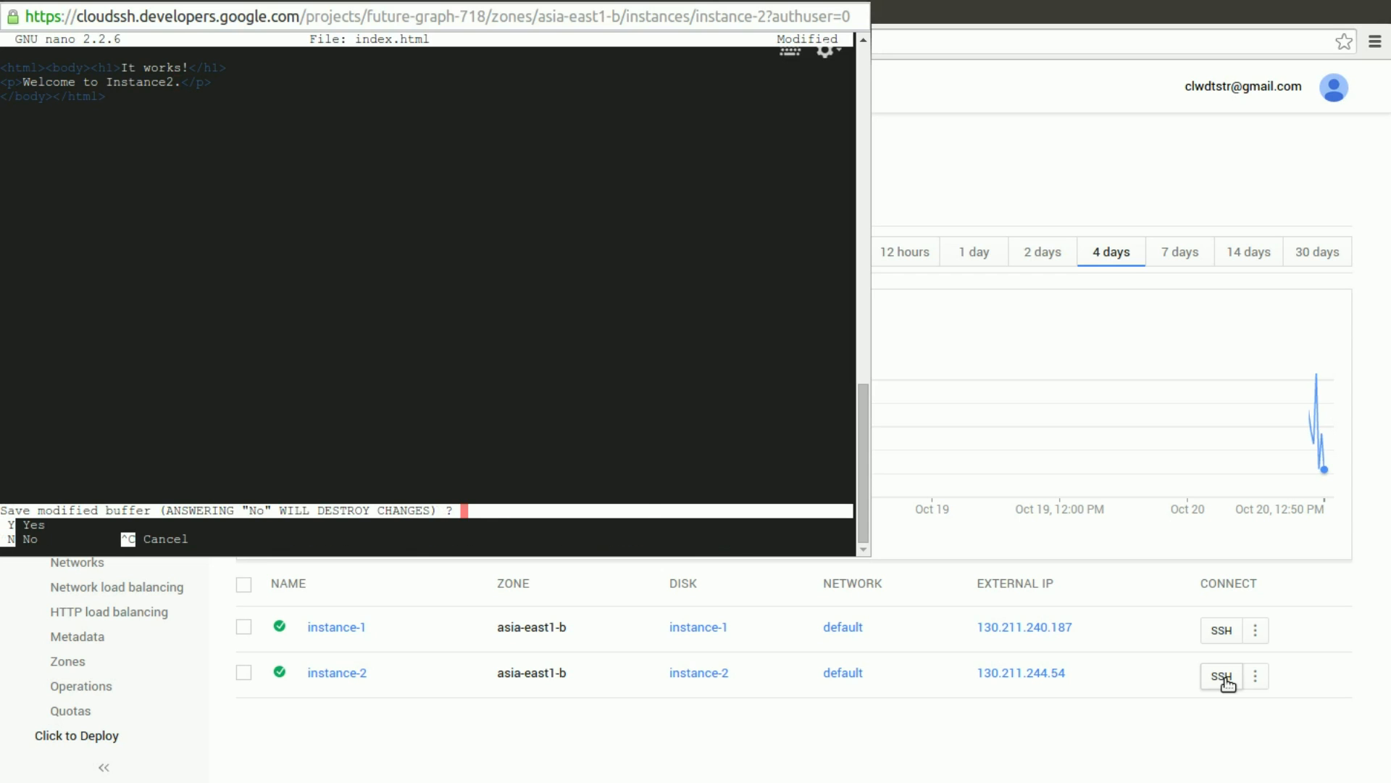
{"action": "key", "text": "y"}
{"action": "key", "text": "Return"}
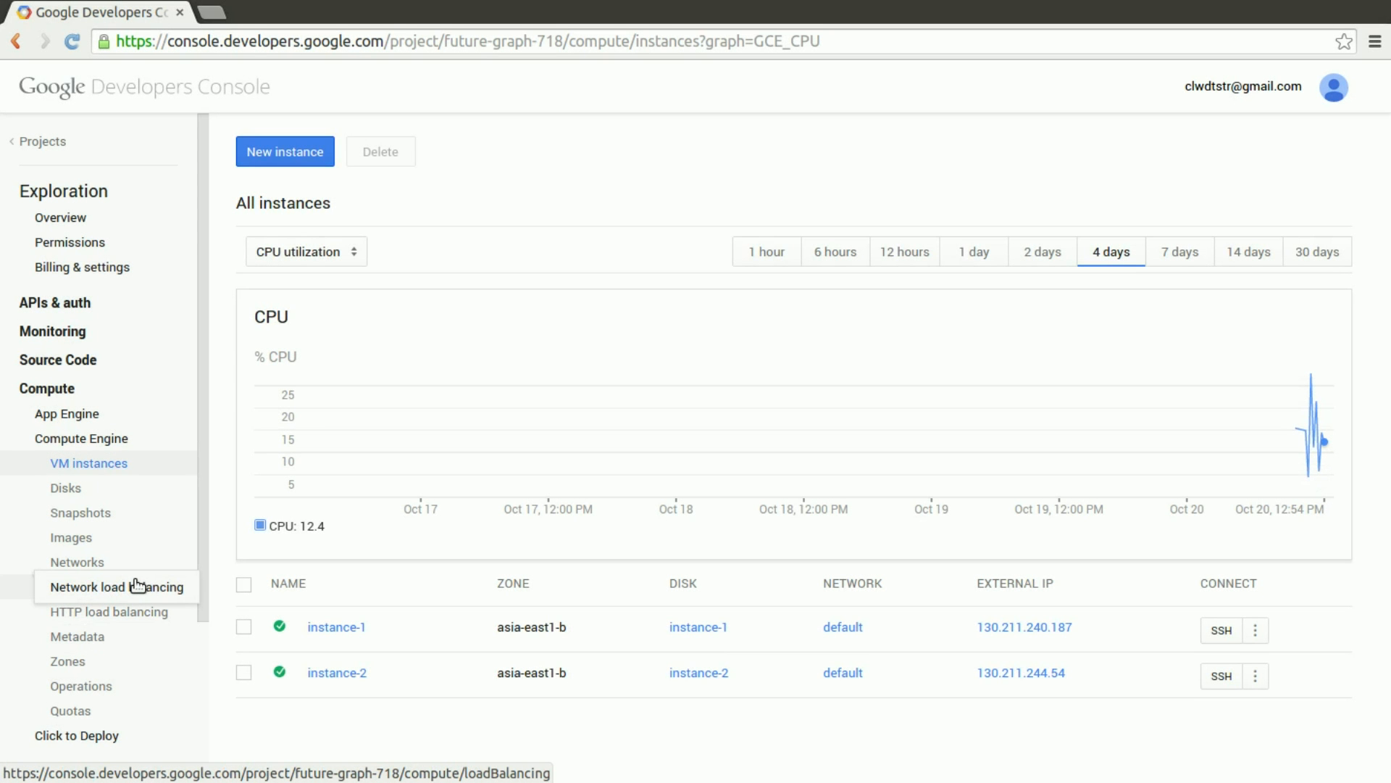
Step: Review the network load balancing basic setup settings and the existing forwarding rules and target pools
{"action": "left_click", "coordinate": [138, 586]}
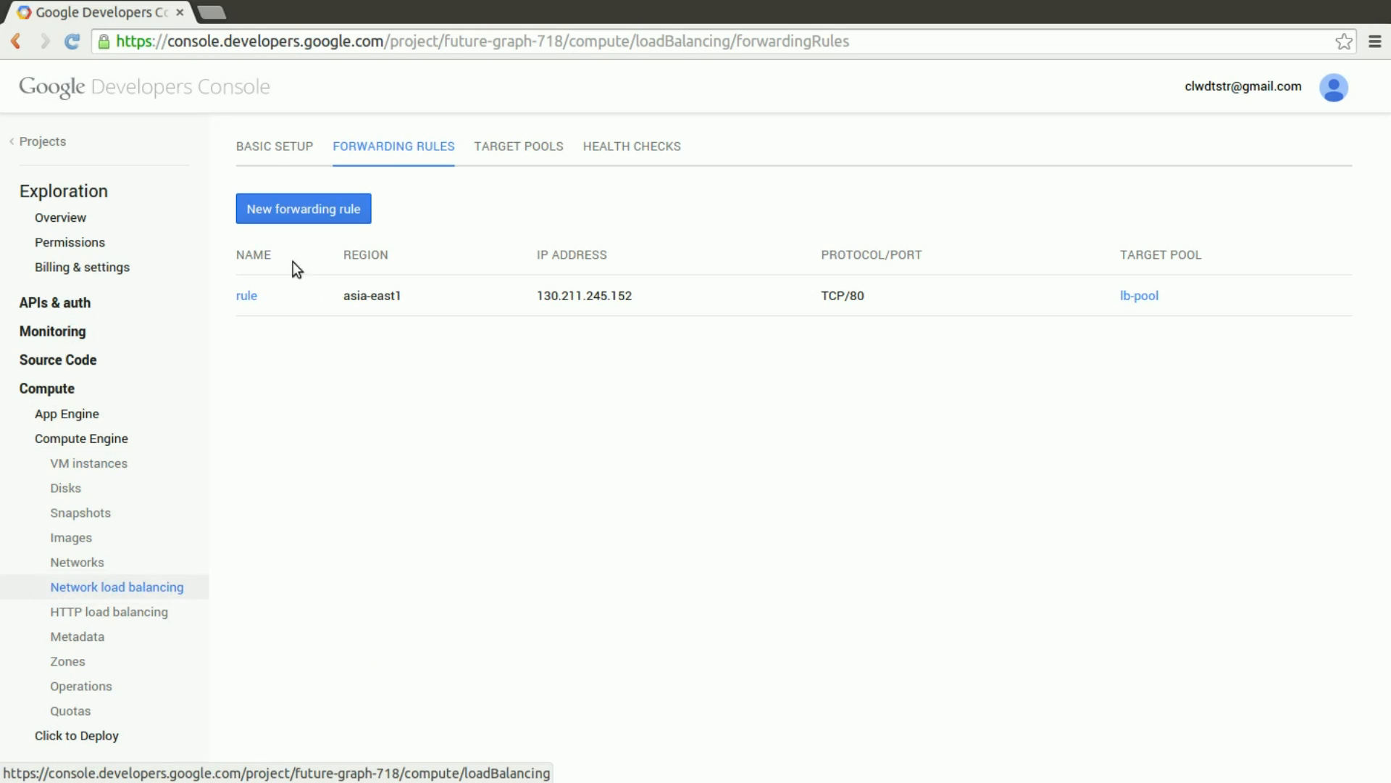
{"action": "left_click", "coordinate": [259, 149]}
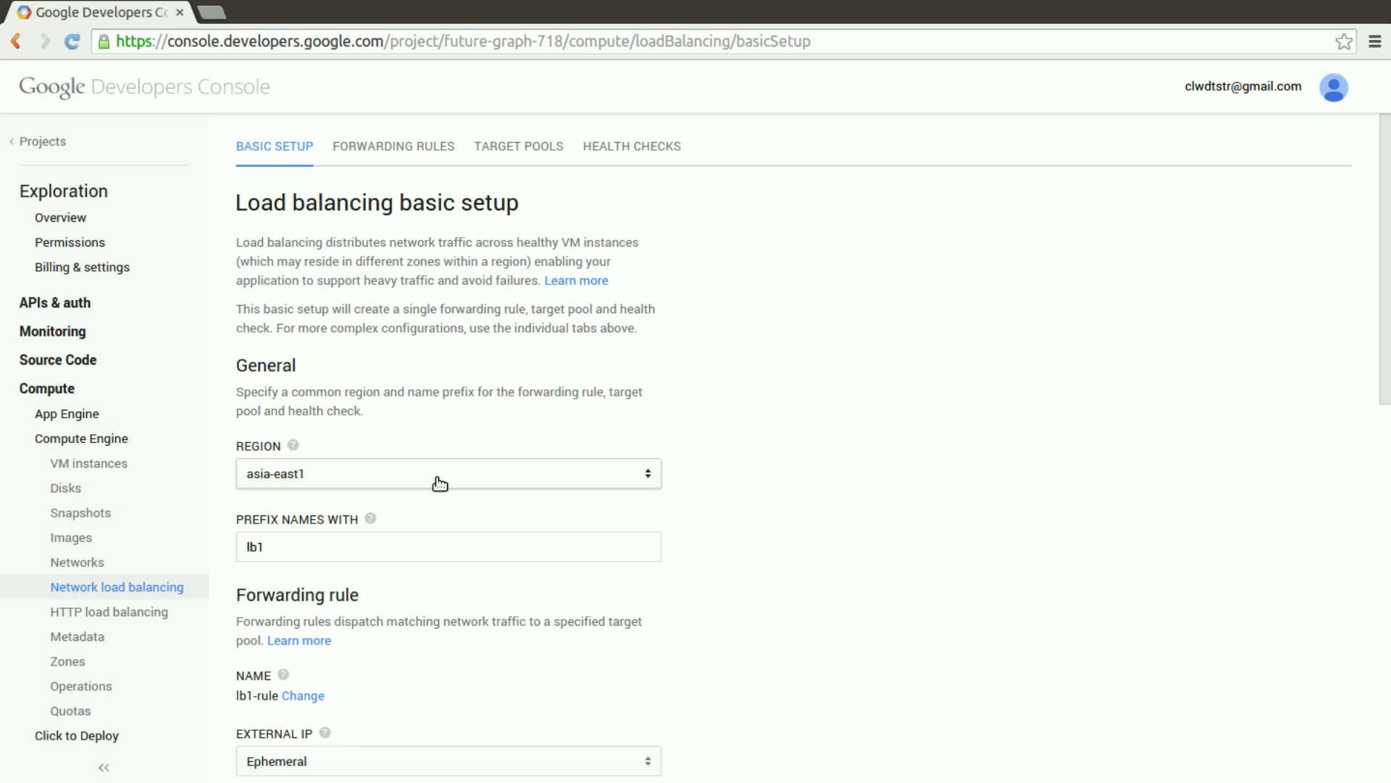
{"action": "scroll", "coordinate": [847, 502], "scroll_direction": "down", "scroll_amount": 3}
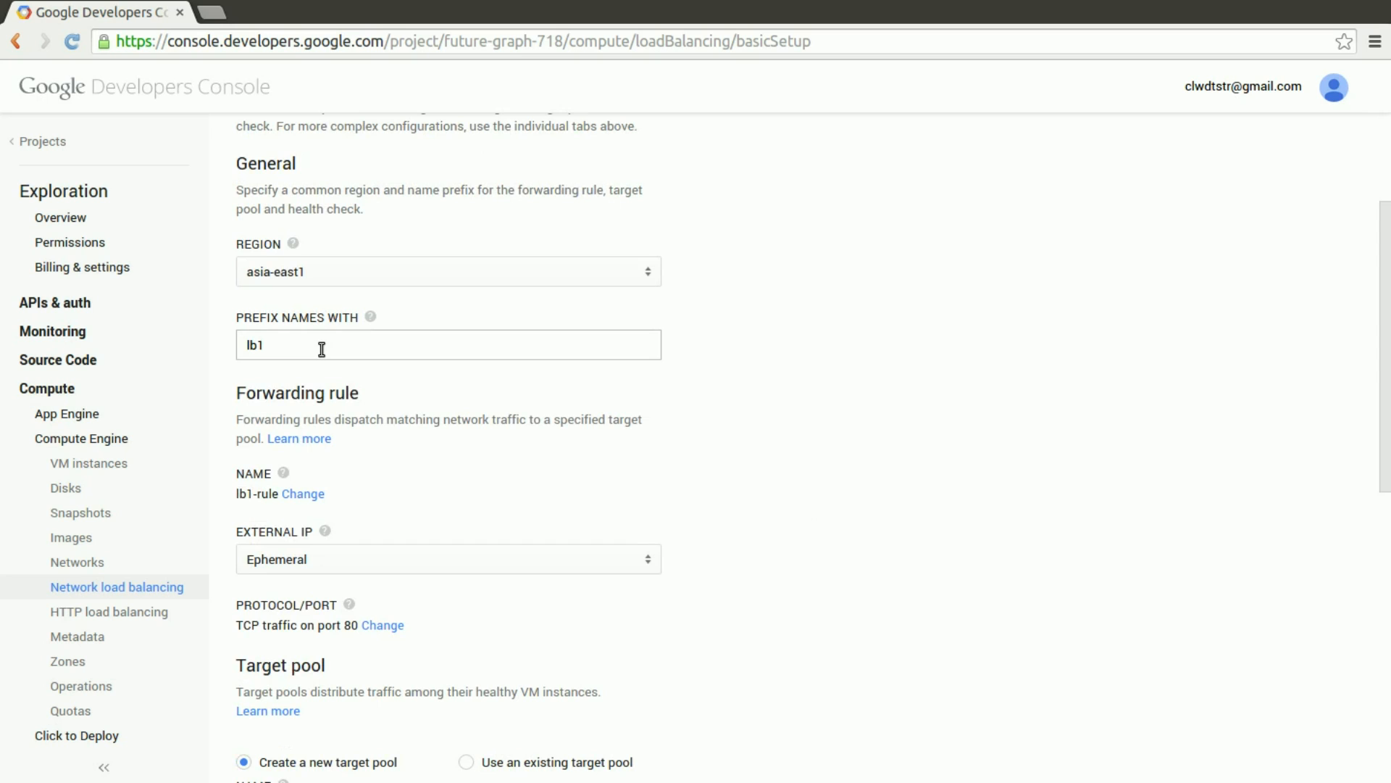
{"action": "scroll", "coordinate": [804, 551], "scroll_direction": "down", "scroll_amount": 3}
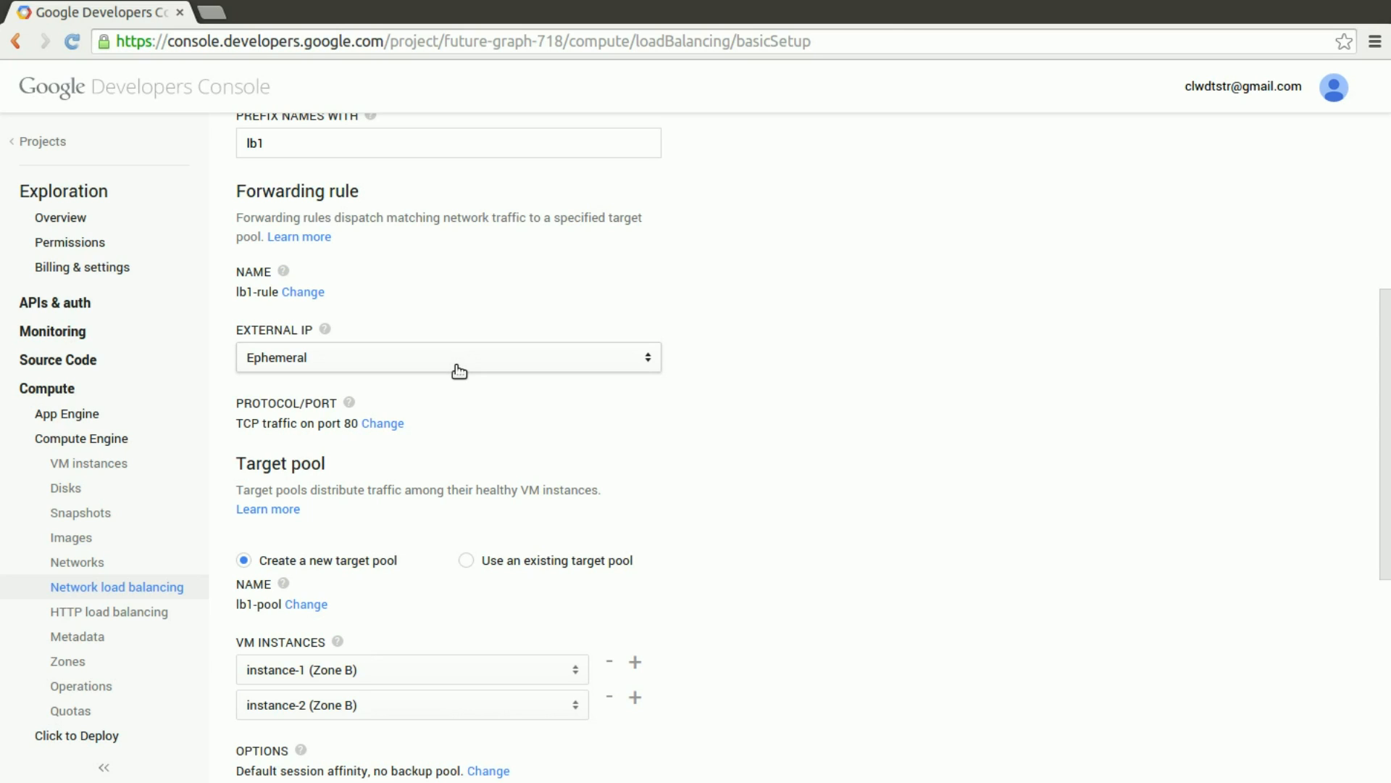
{"action": "scroll", "coordinate": [775, 522], "scroll_direction": "down", "scroll_amount": 2}
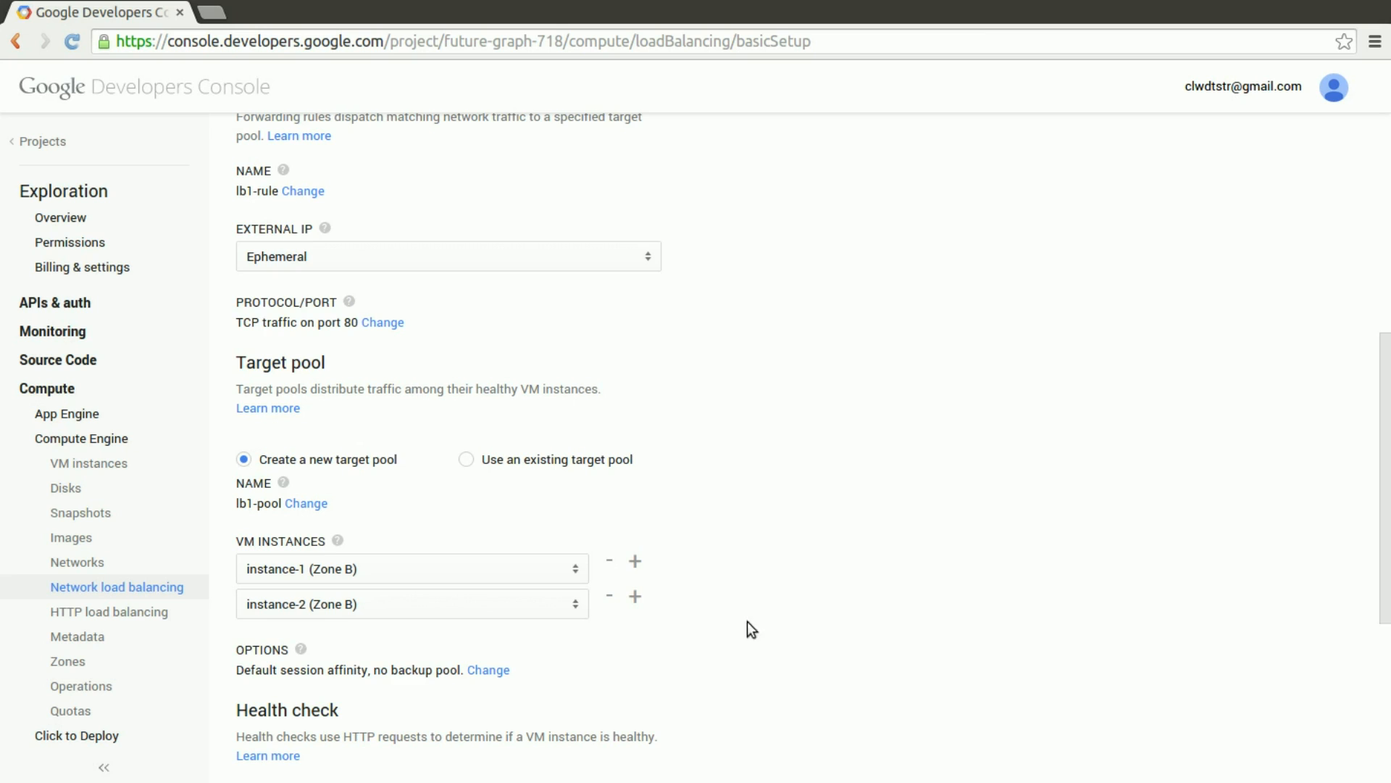
{"action": "scroll", "coordinate": [794, 633], "scroll_direction": "up", "scroll_amount": 7}
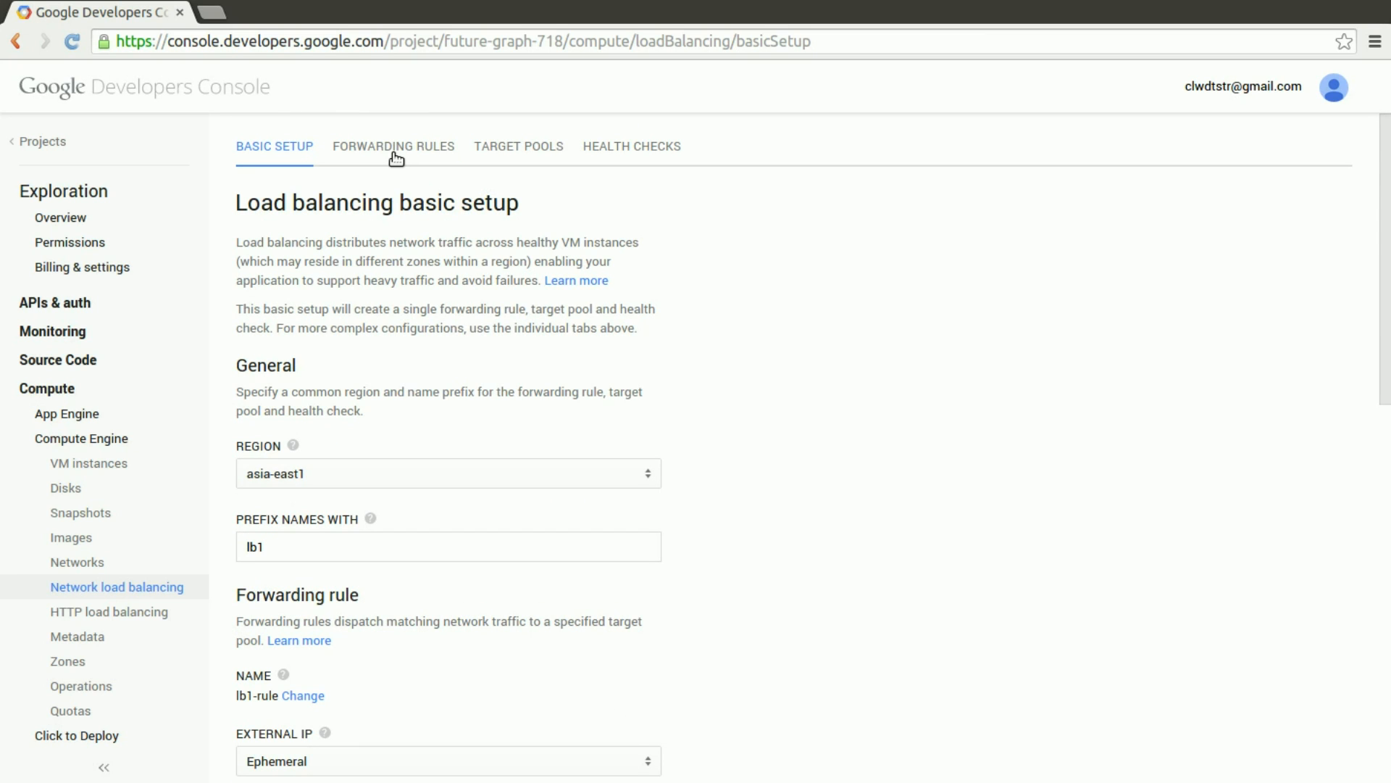
{"action": "left_click", "coordinate": [395, 155]}
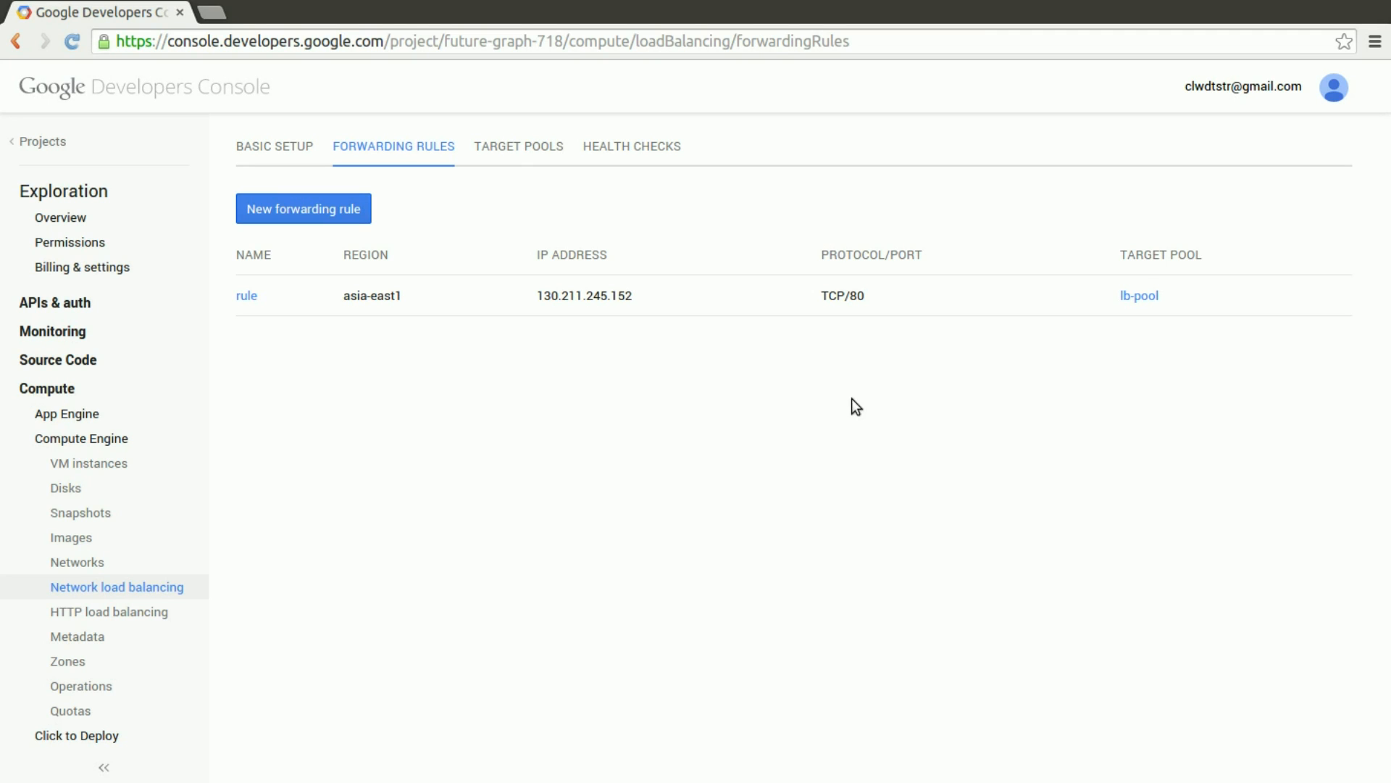
{"action": "left_click", "coordinate": [525, 155]}
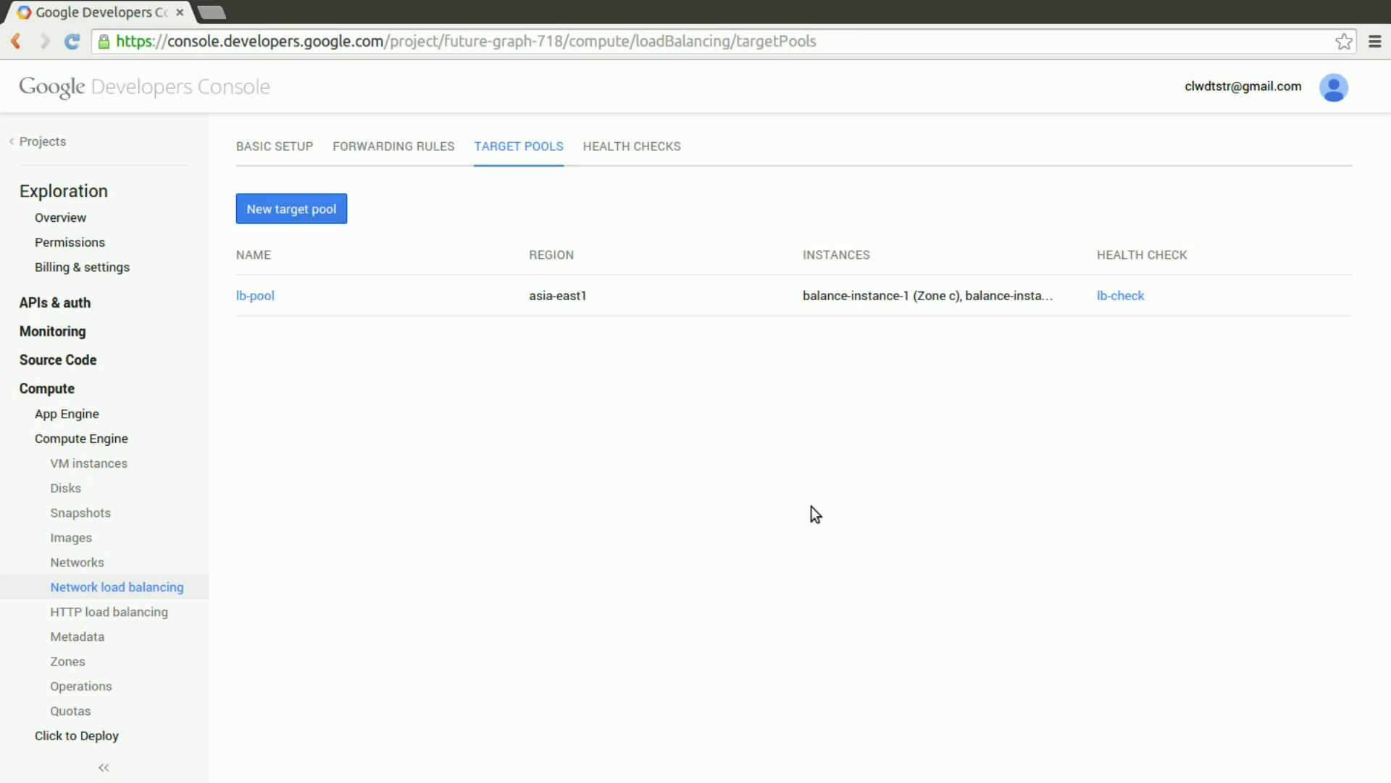
Step: Create the lb1 network load balancer from the basic setup for instance-1 and instance-2 in asia-east1, using the lb-check health check
{"action": "left_click", "coordinate": [283, 152]}
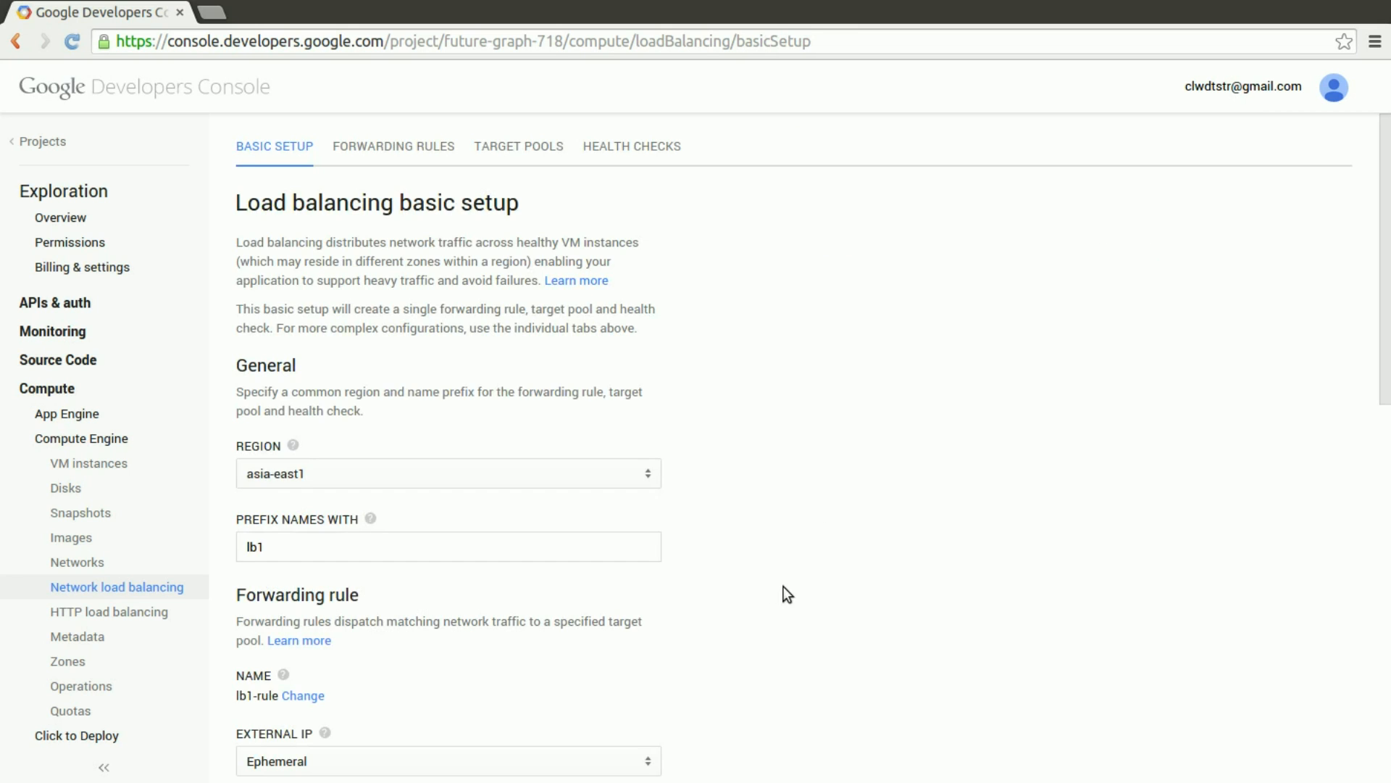
{"action": "scroll", "coordinate": [816, 579], "scroll_direction": "down", "scroll_amount": 7}
{"action": "scroll", "coordinate": [816, 579], "scroll_direction": "down", "scroll_amount": 5}
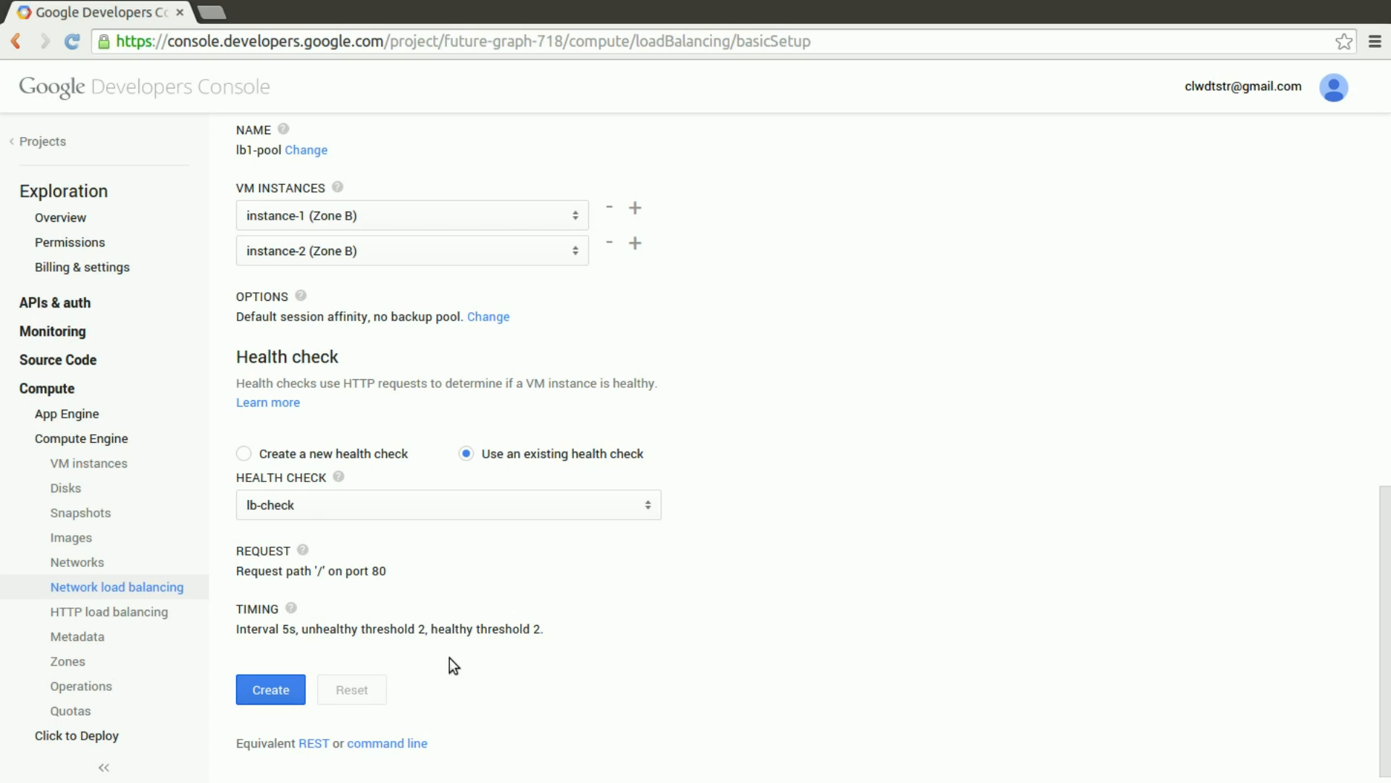
{"action": "left_click", "coordinate": [274, 697]}
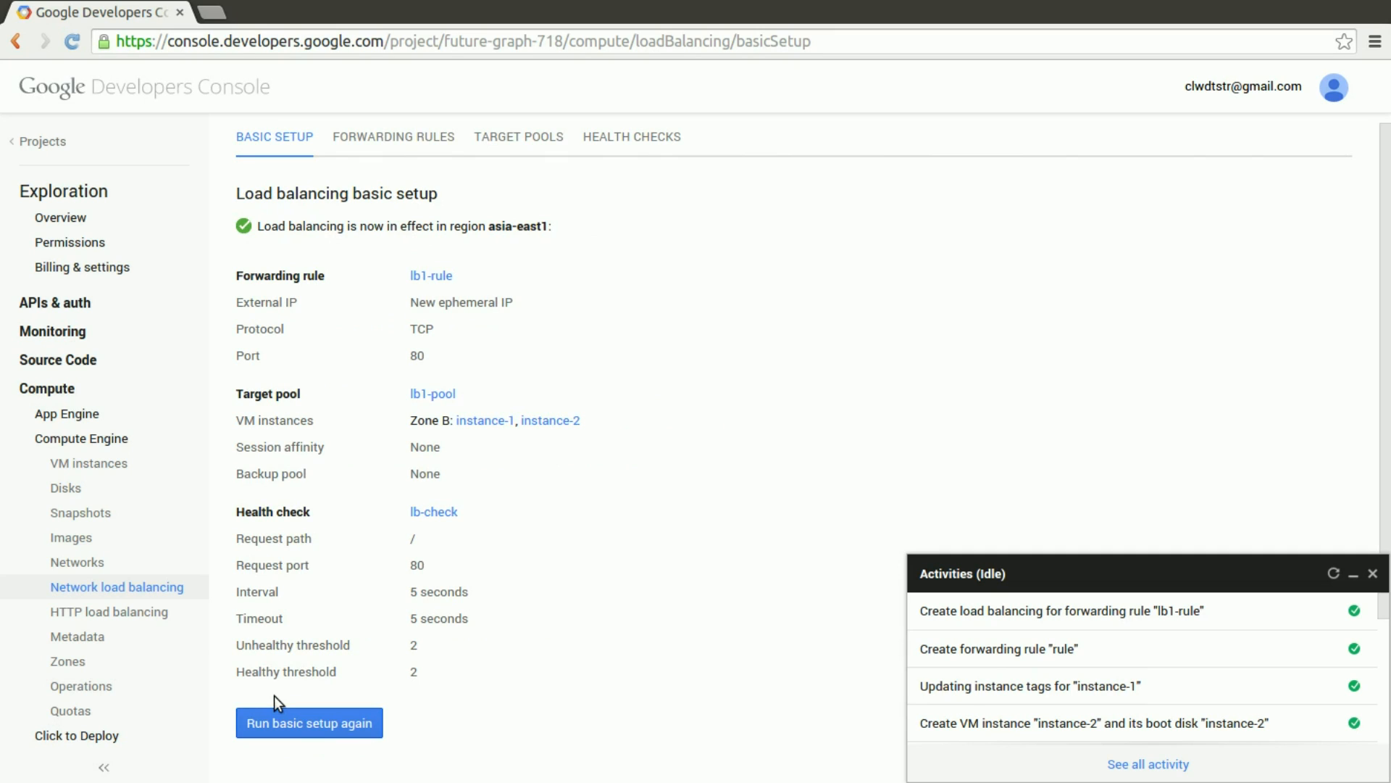
Step: Open the IP address of the forwarding rule lb1-rule, 107.167.183.46, in a new browser tab and reload the page
{"action": "left_click", "coordinate": [154, 595]}
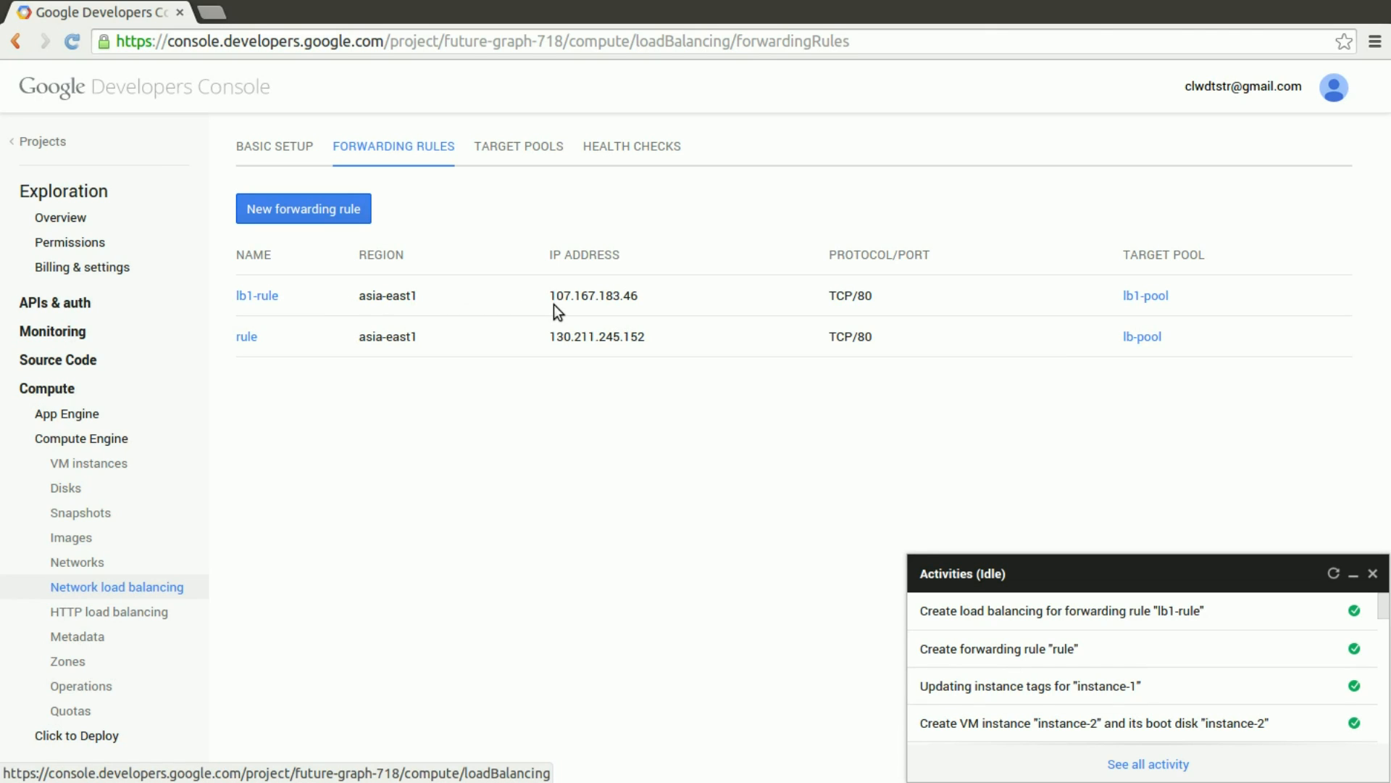
{"action": "left_click_drag", "start_coordinate": [549, 296], "coordinate": [641, 300]}
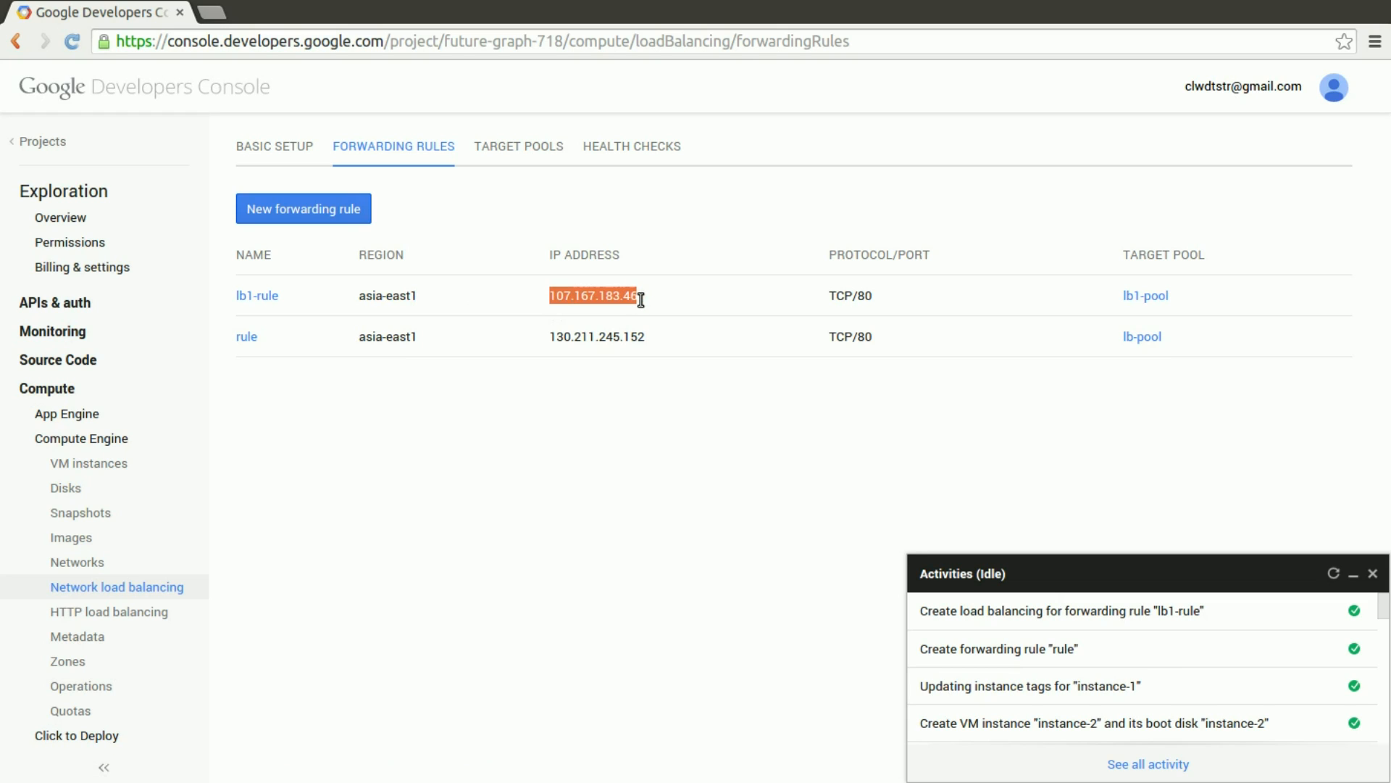
{"action": "left_click", "coordinate": [216, 15]}
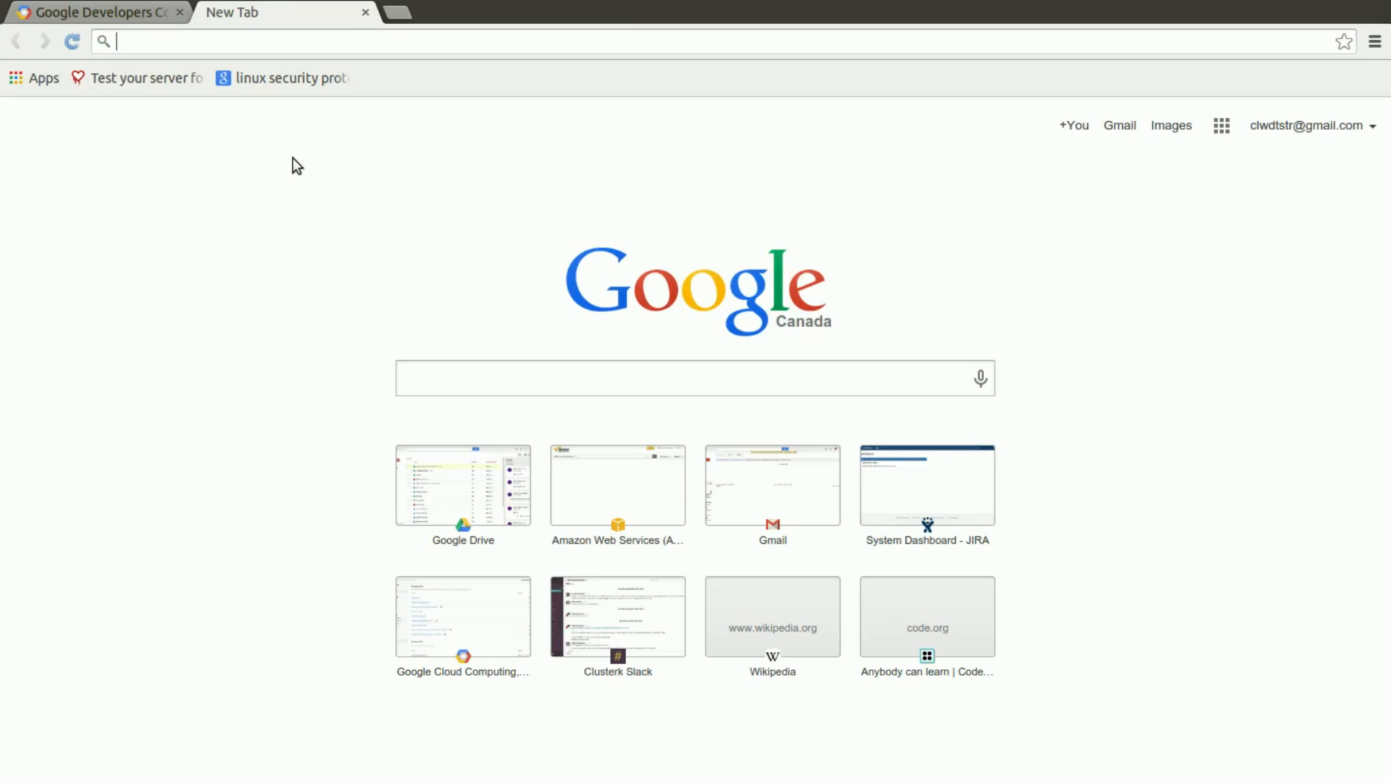
{"action": "key", "text": "ctrl+v"}
{"action": "key", "text": "Return"}
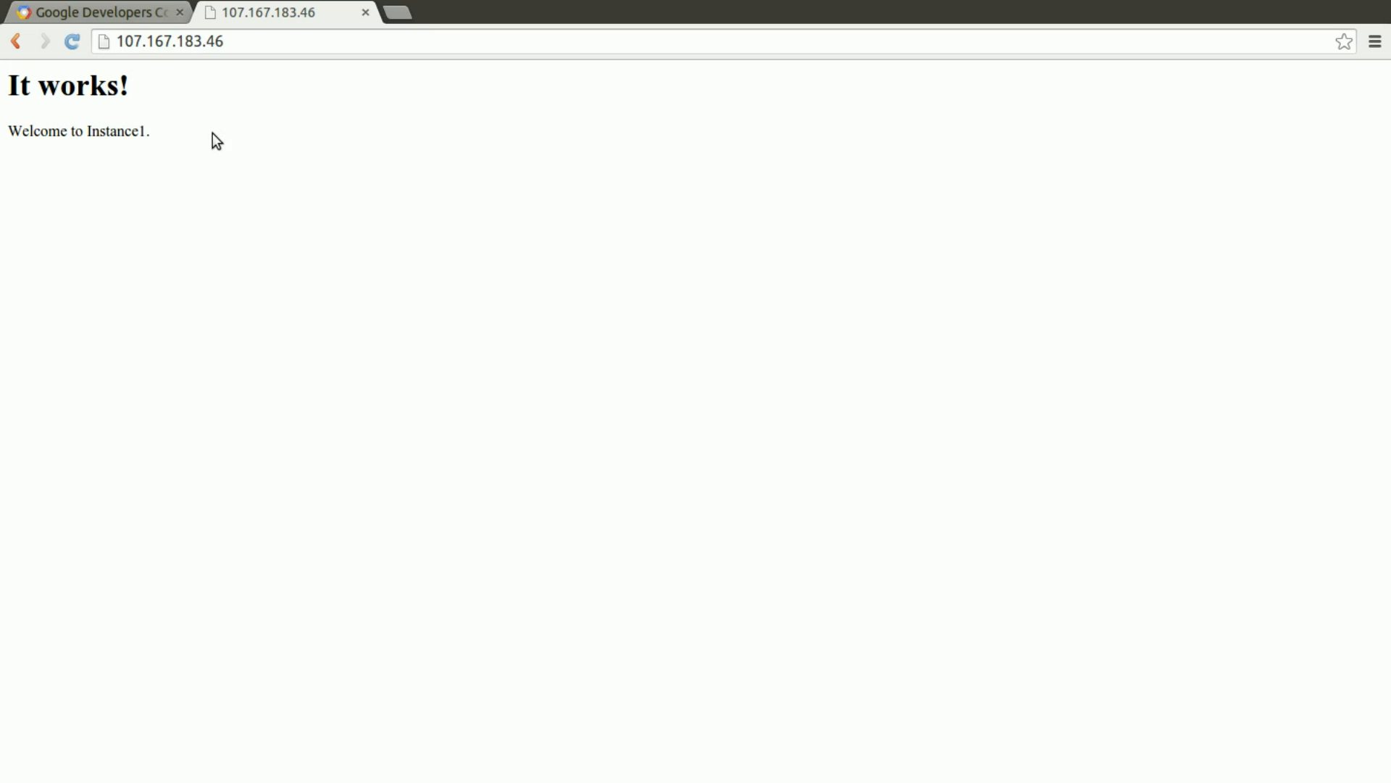
{"action": "left_click", "coordinate": [72, 37]}
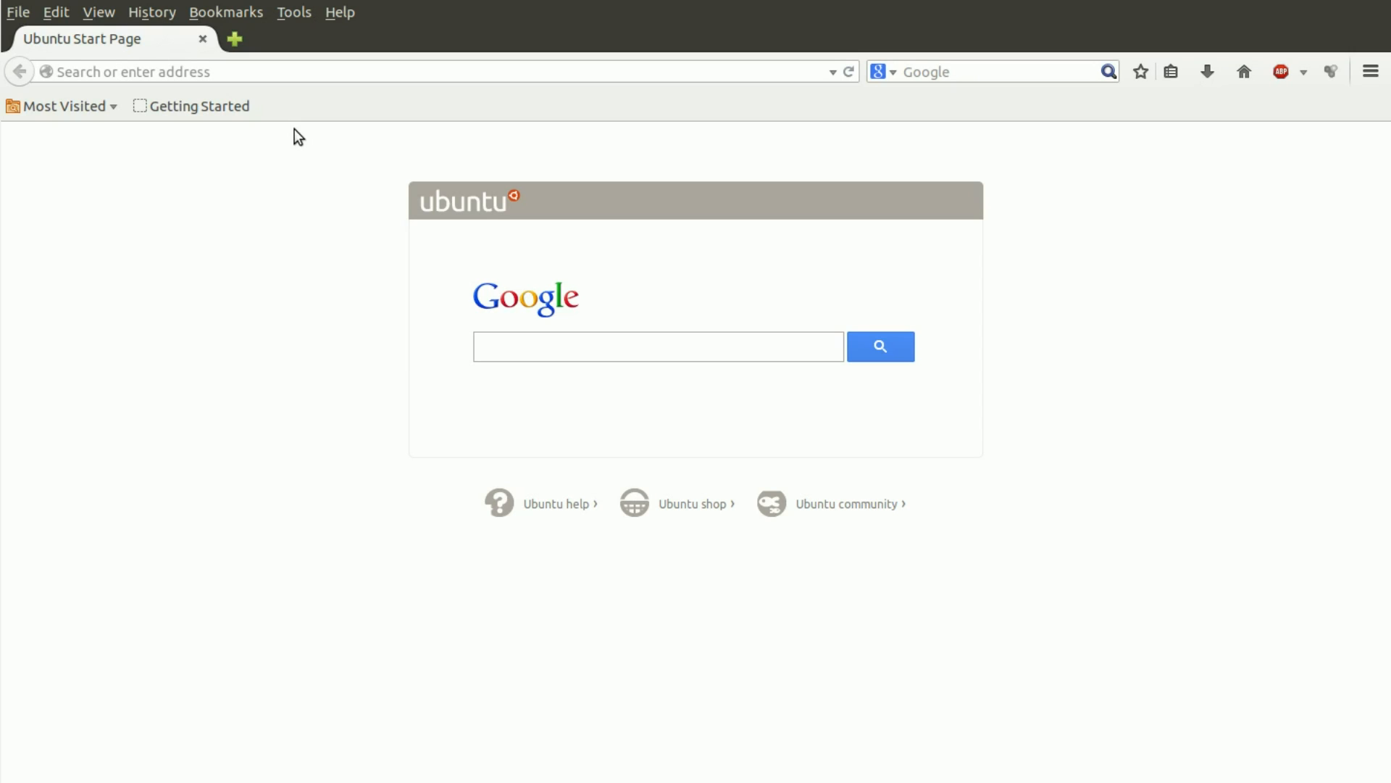
Step: Switch to Firefox and load the load balancer's address 107.167.183.46 there
{"action": "left_click", "coordinate": [271, 73]}
{"action": "type", "text": "107.167.183.46"}
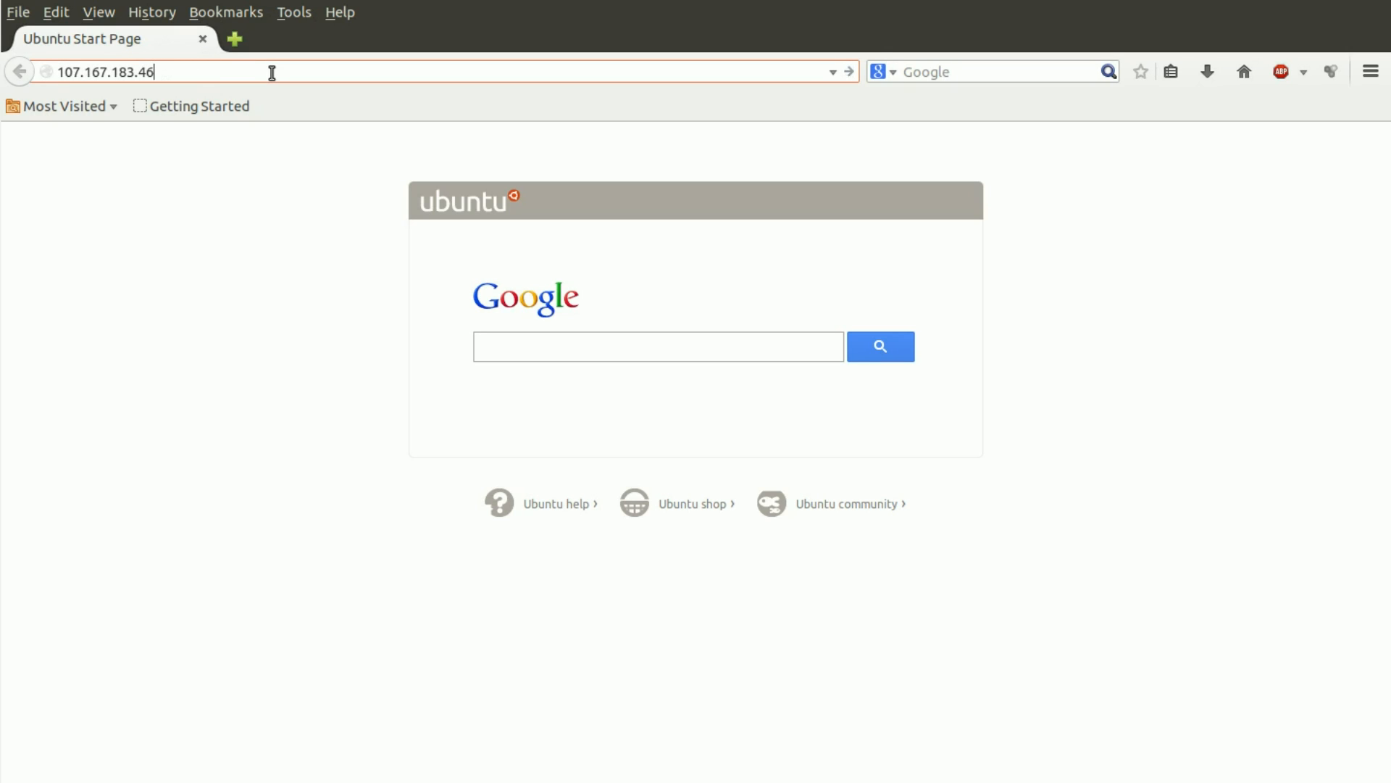
{"action": "key", "text": "Return"}
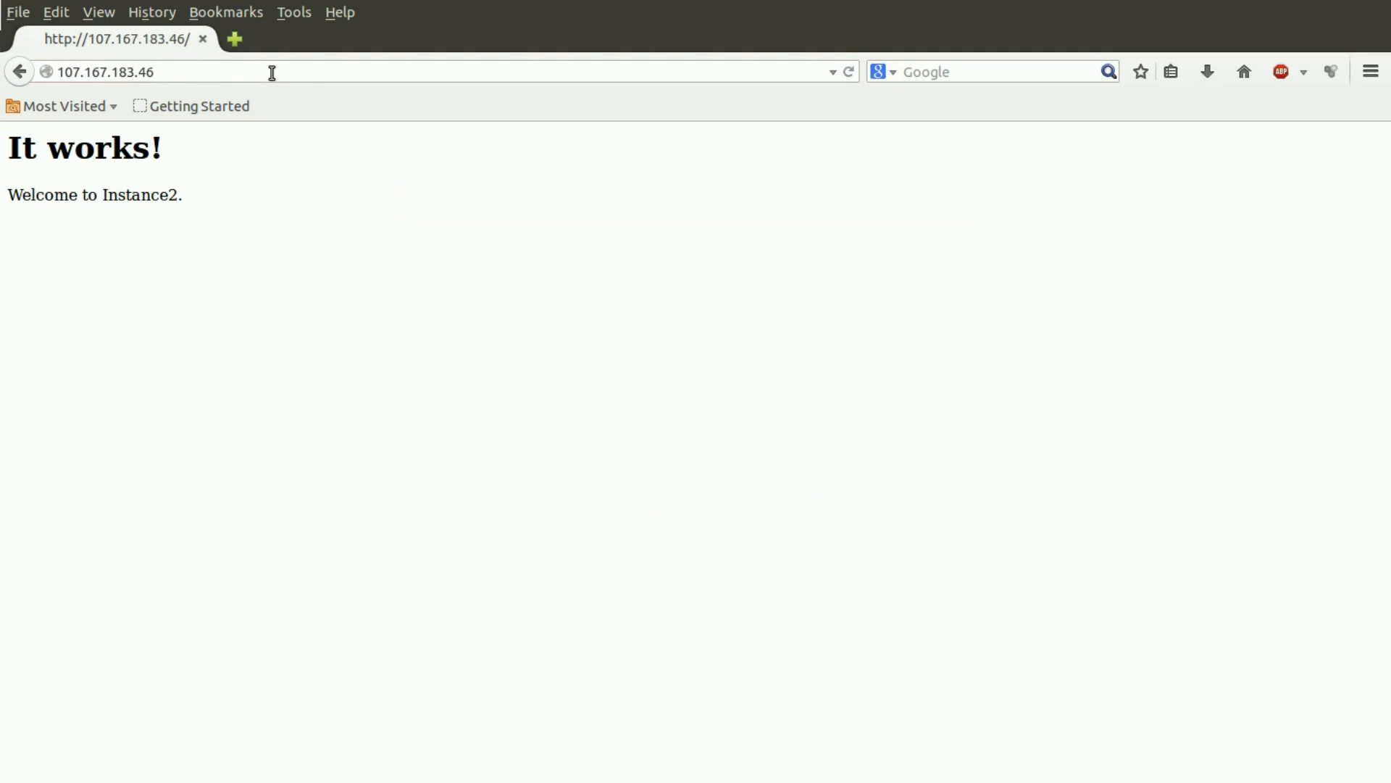